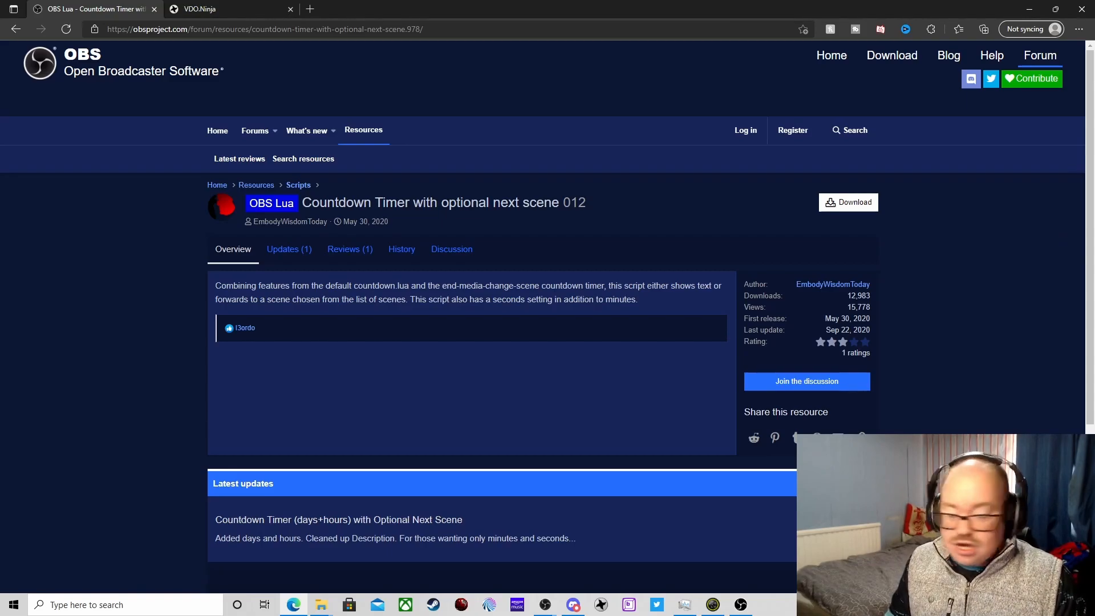
- Switch to File Explorer and show the Downloads folder containing the CountdownDays.lua file
click(323, 607)
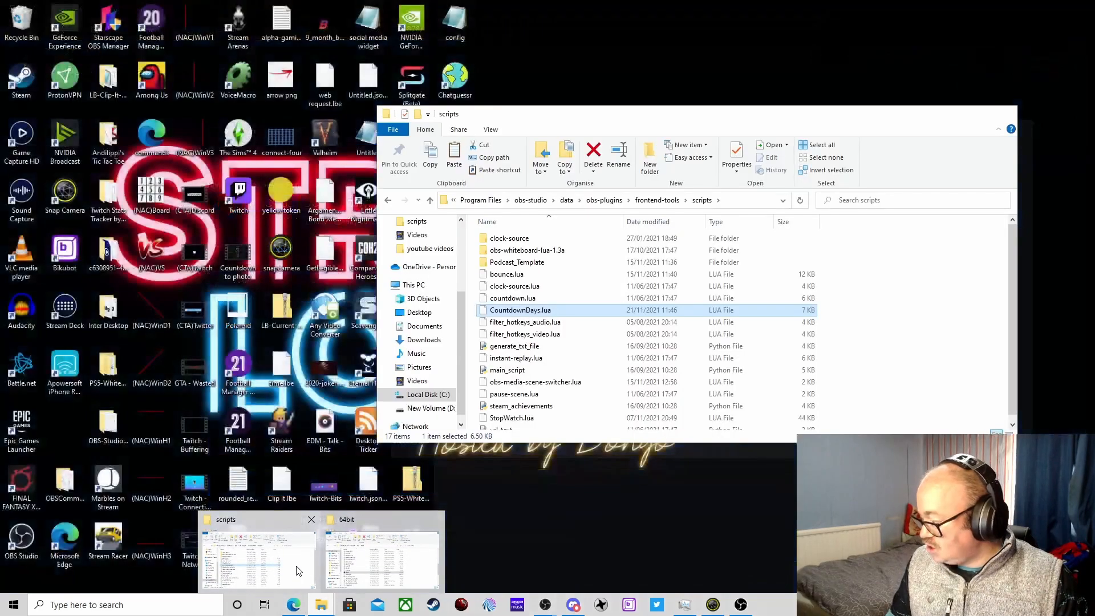
click(297, 571)
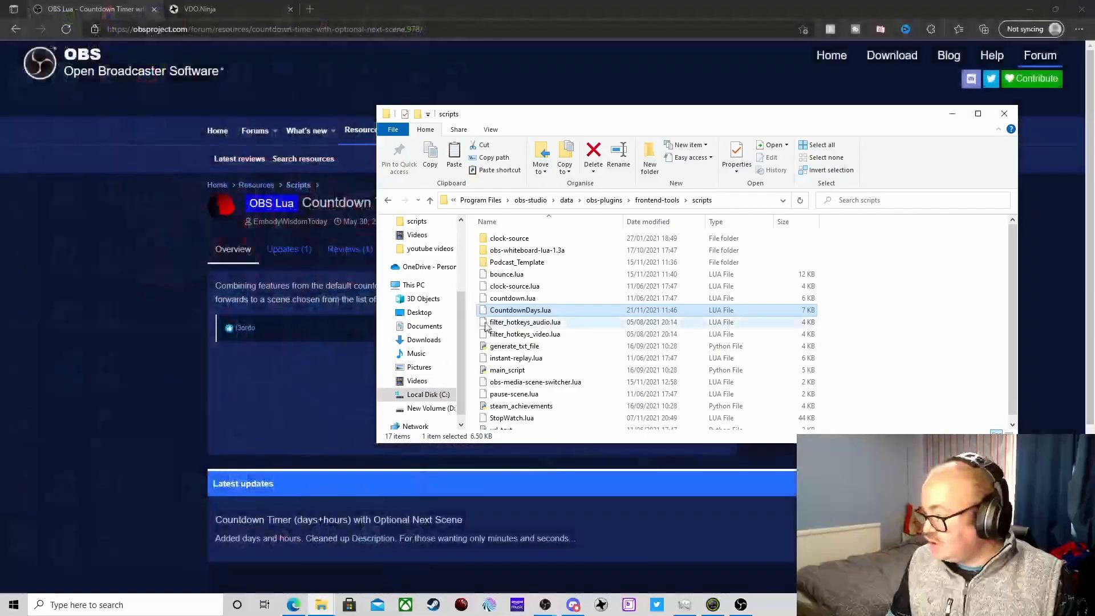
scroll(428, 236, up, 3)
click(427, 259)
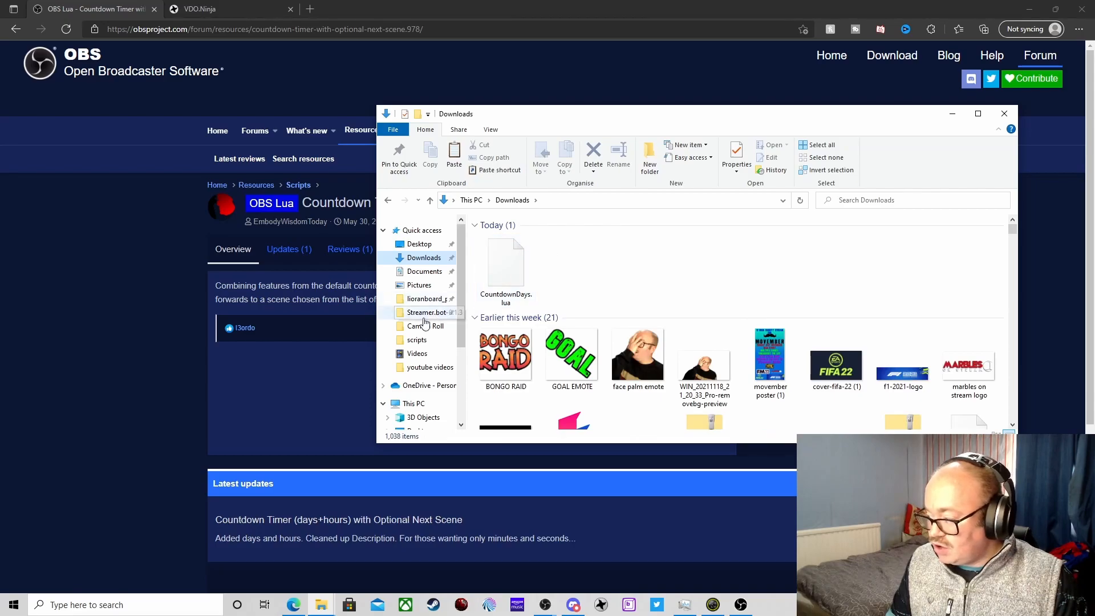
- Browse on Local Disk (C:) through Program Files and obs-studio into the data folder
scroll(425, 391, down, 3)
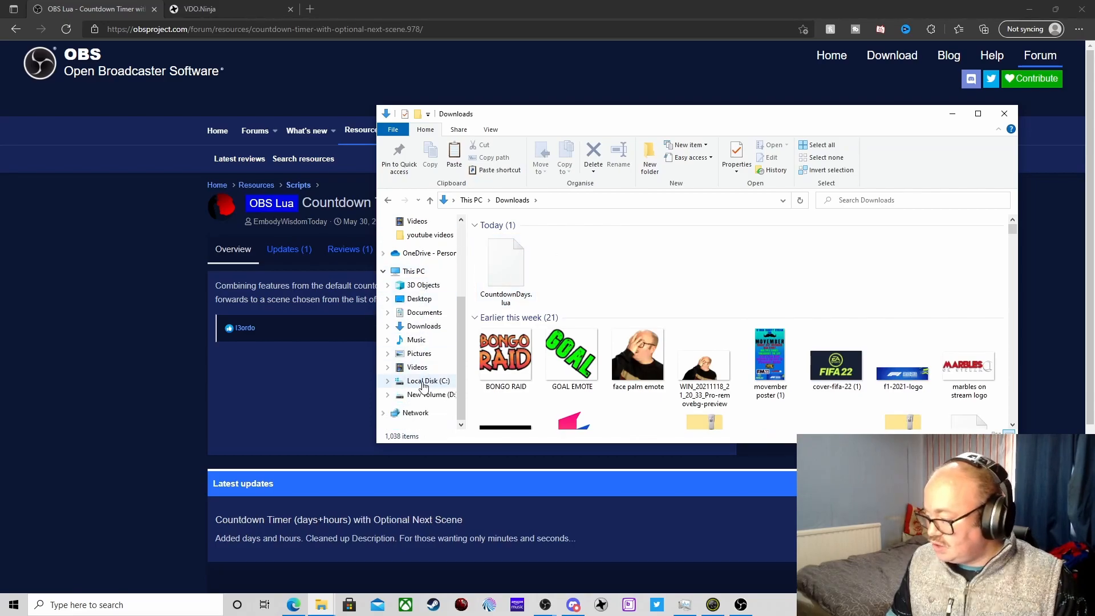
click(424, 382)
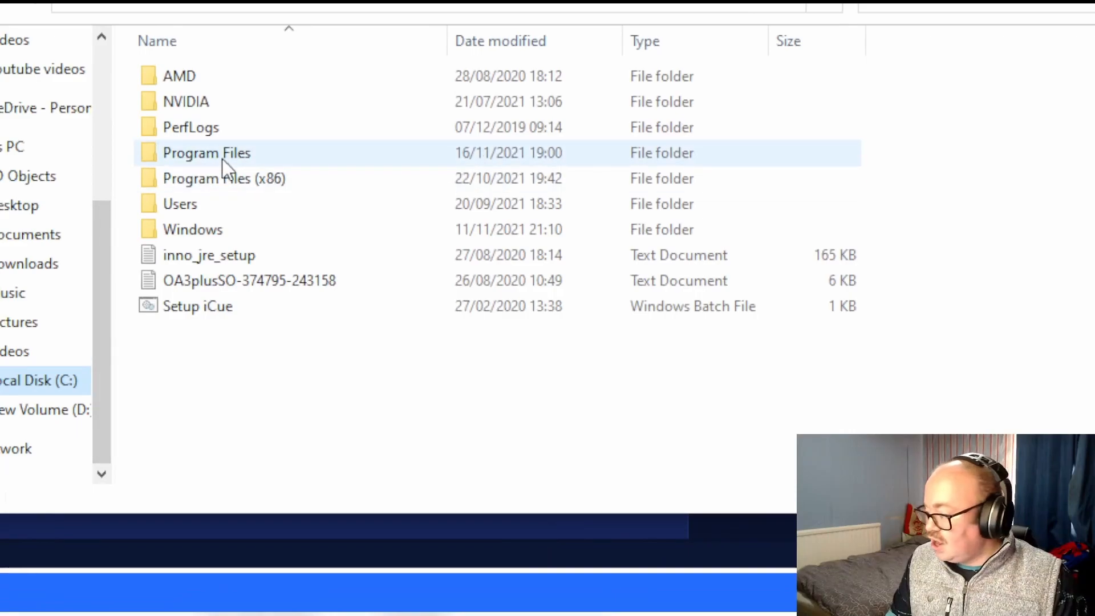
double_click(224, 161)
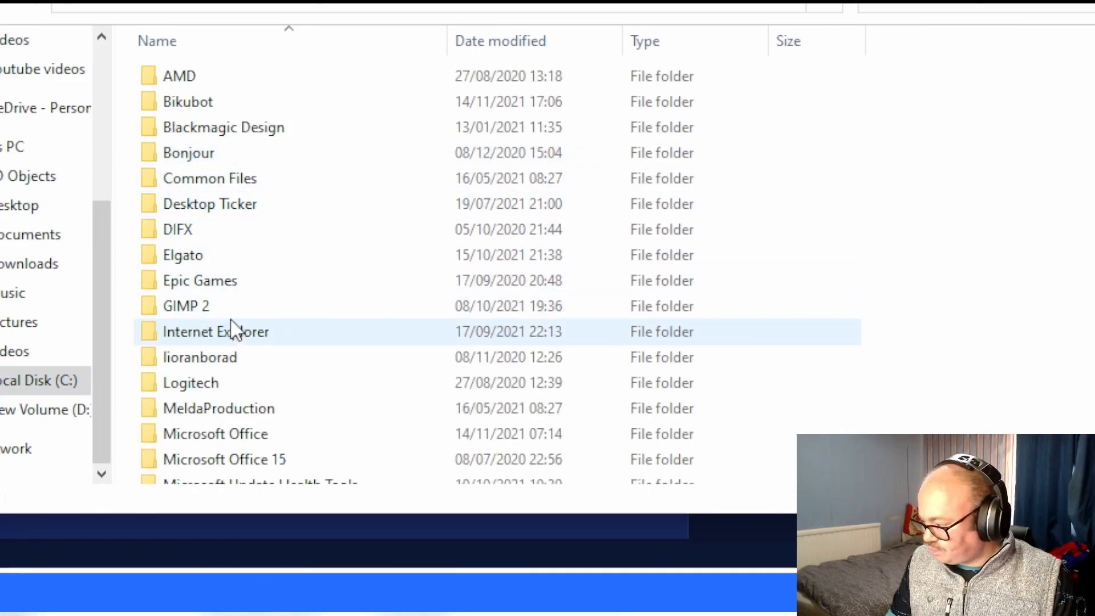
scroll(236, 334, down, 3)
double_click(242, 368)
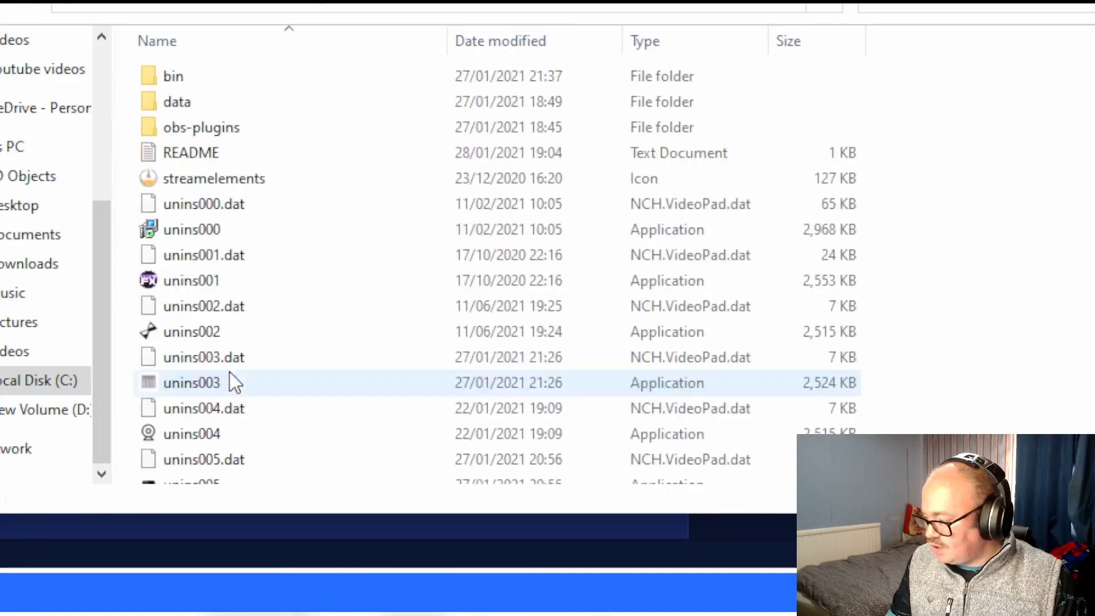
click(196, 110)
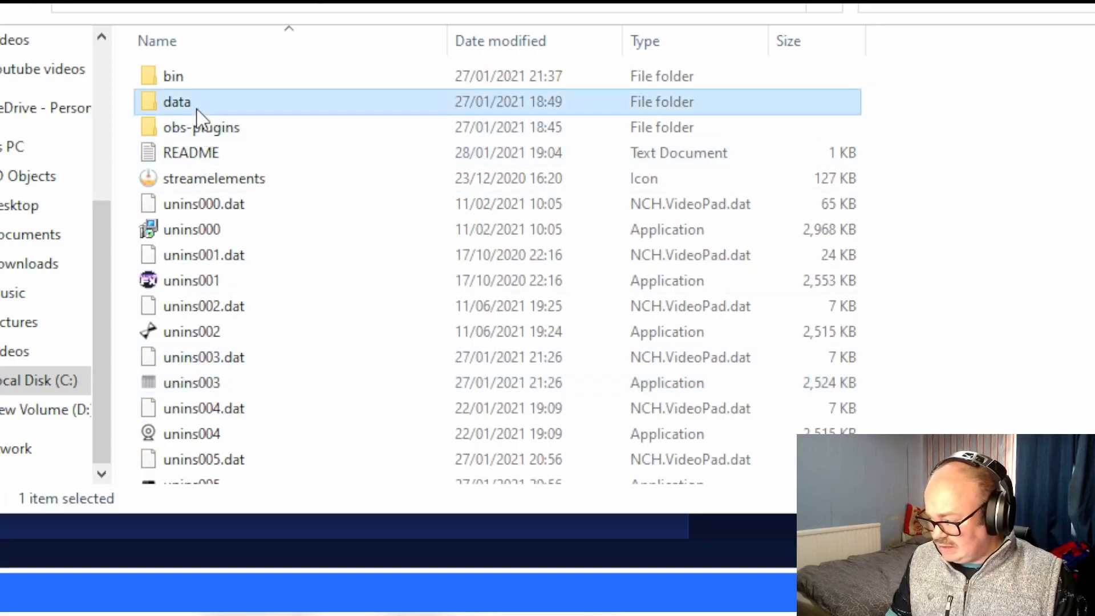
double_click(196, 110)
- Continue through obs-plugins and frontend-tools to the scripts folder, and minimise the File Explorer window after viewing it
click(226, 113)
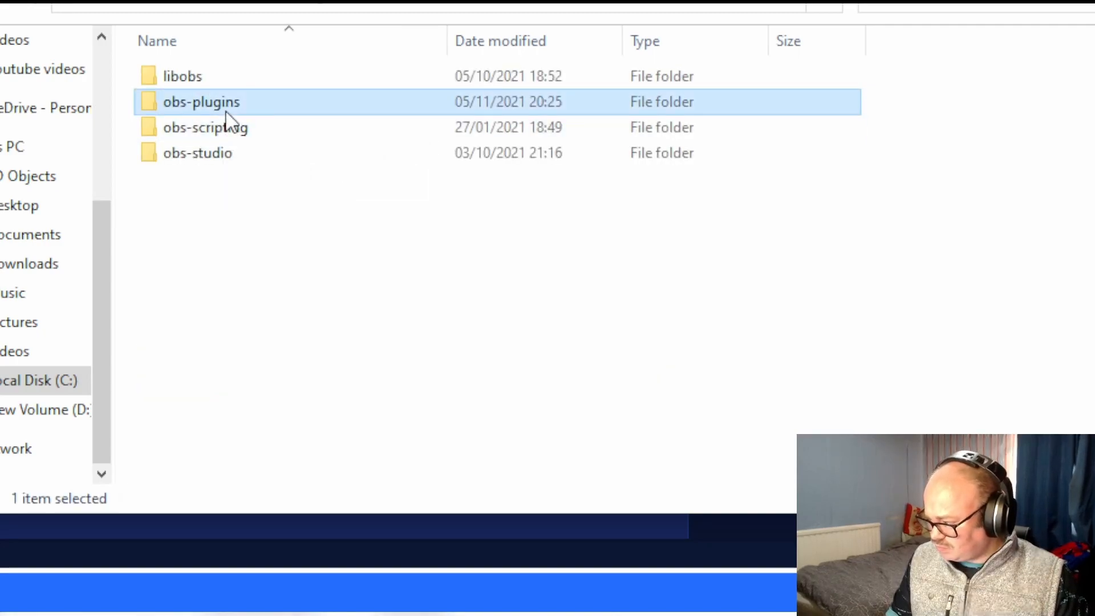
double_click(225, 112)
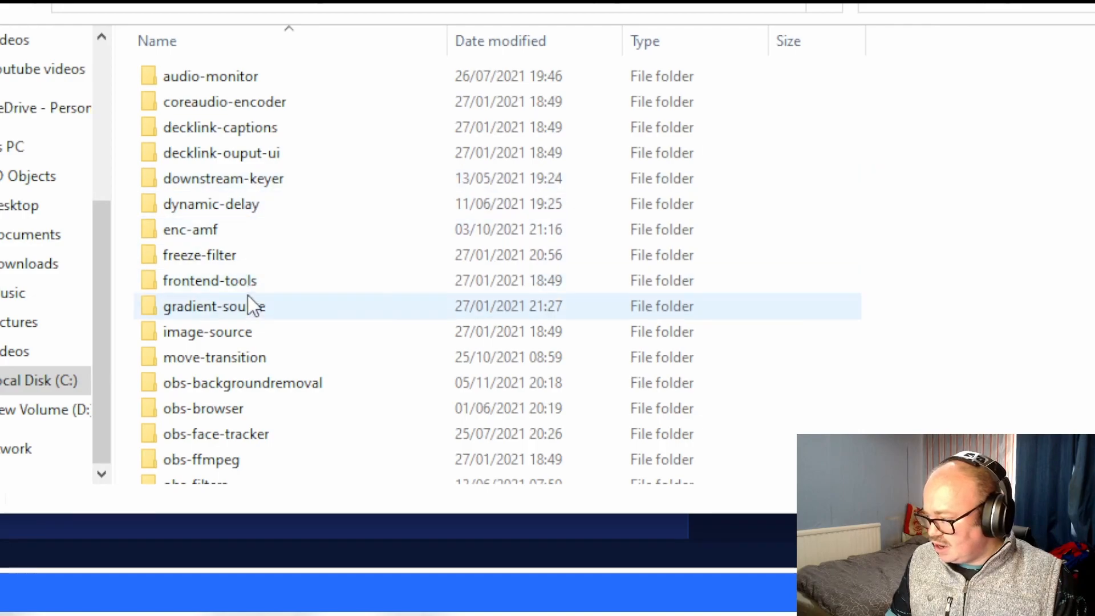
click(228, 280)
double_click(228, 280)
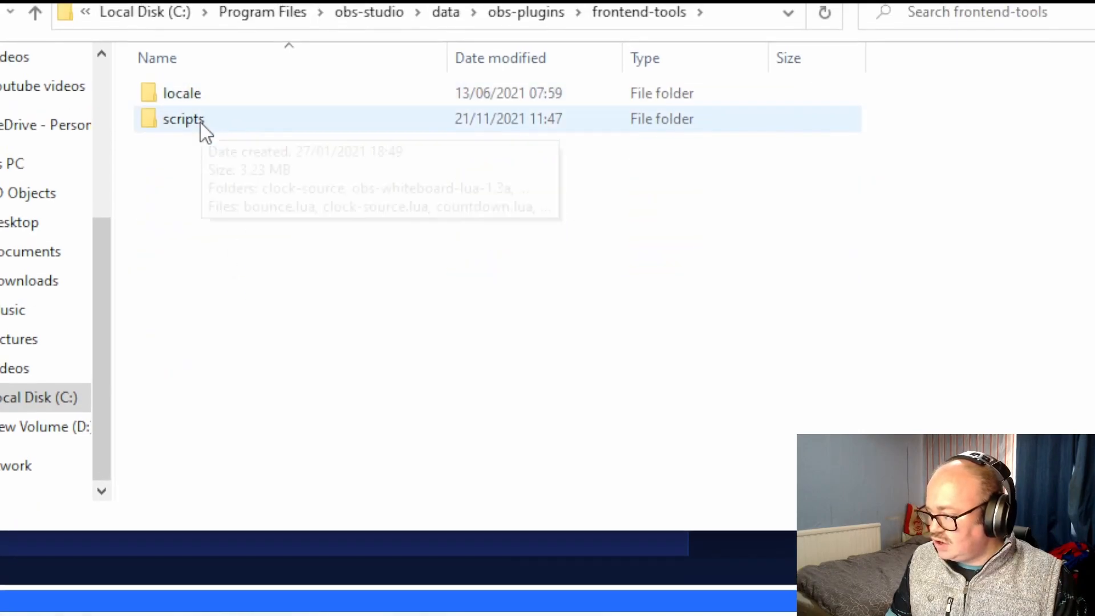
double_click(200, 122)
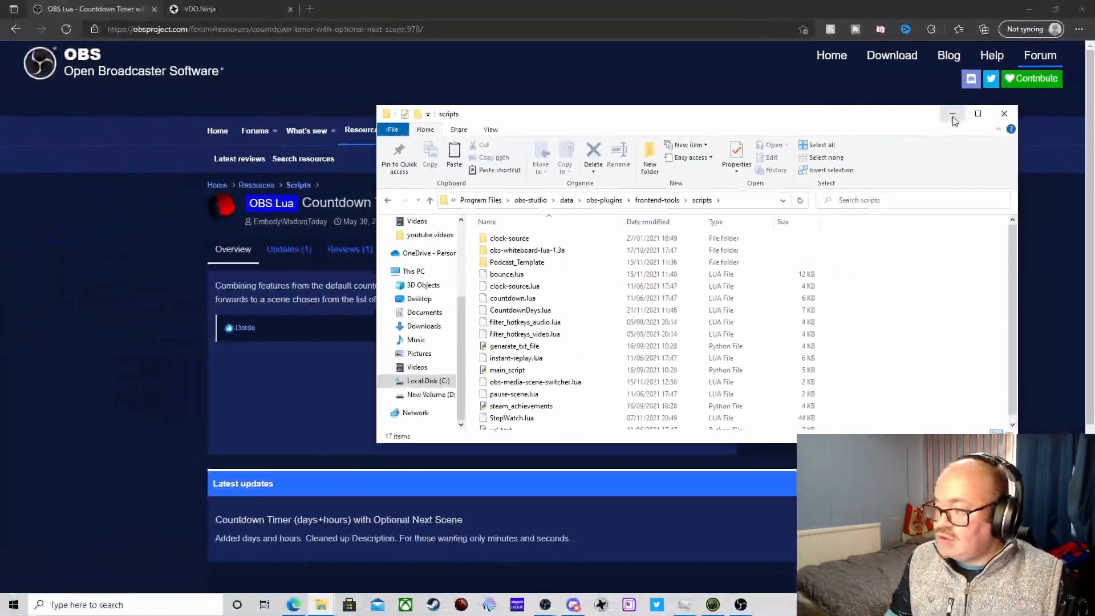
click(971, 101)
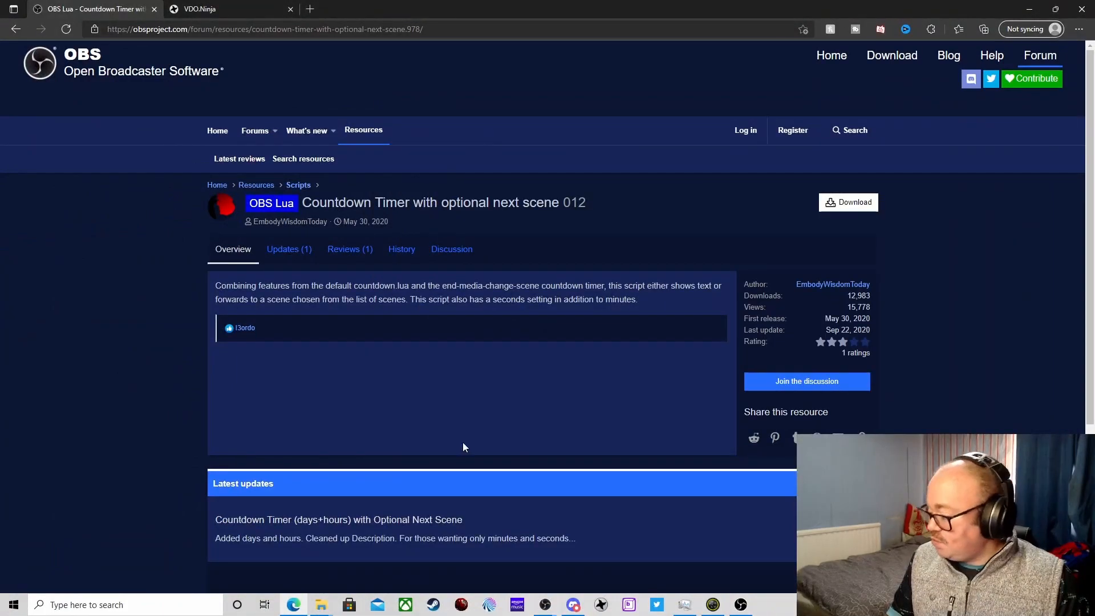
- Switch to OBS, close the open Scripts window and bring up the main OBS window
mouse_move(545, 607)
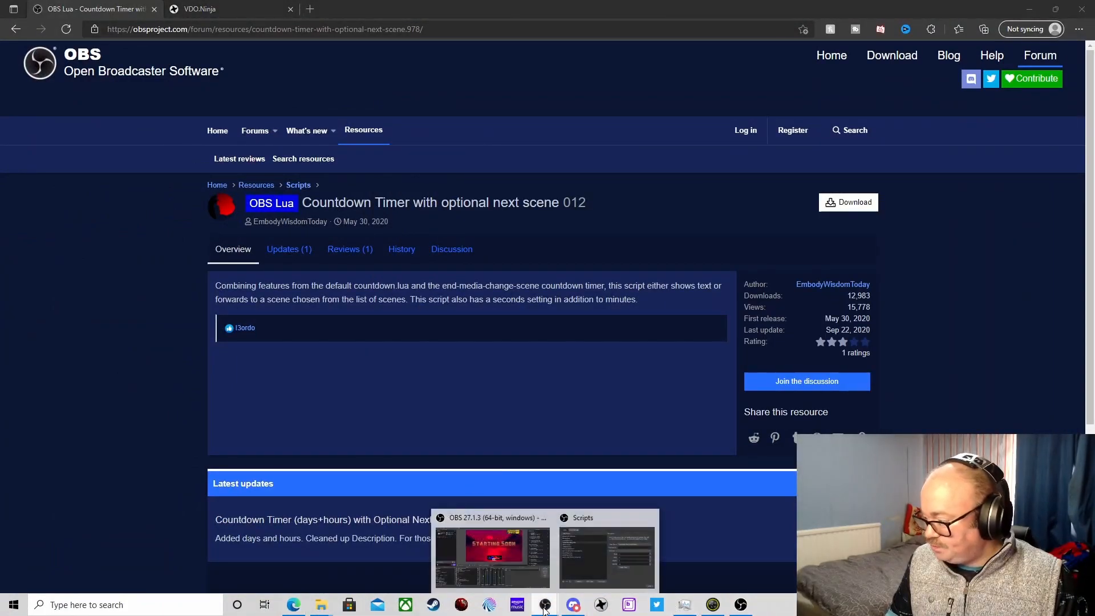
click(600, 549)
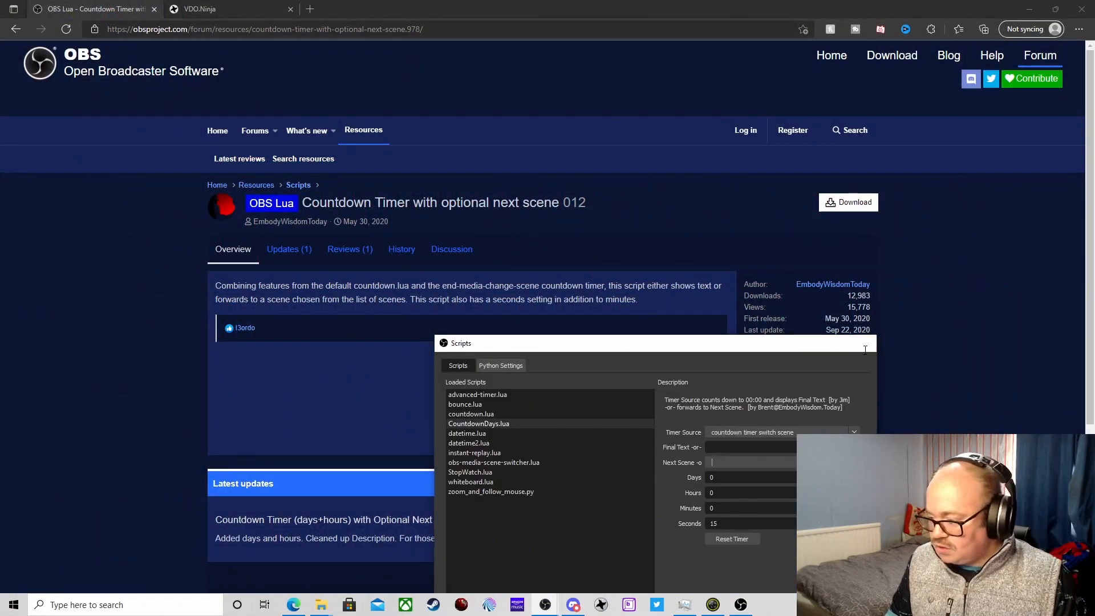
click(863, 344)
click(546, 605)
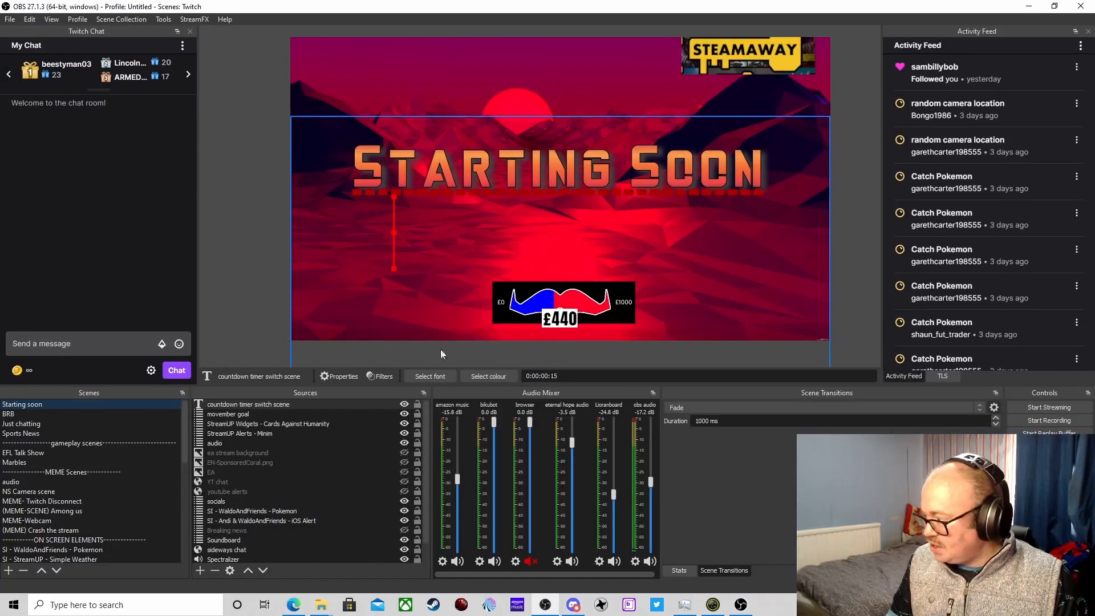
- Review the font options and text properties of the "countdown timer switch scene" source without changing them
click(279, 404)
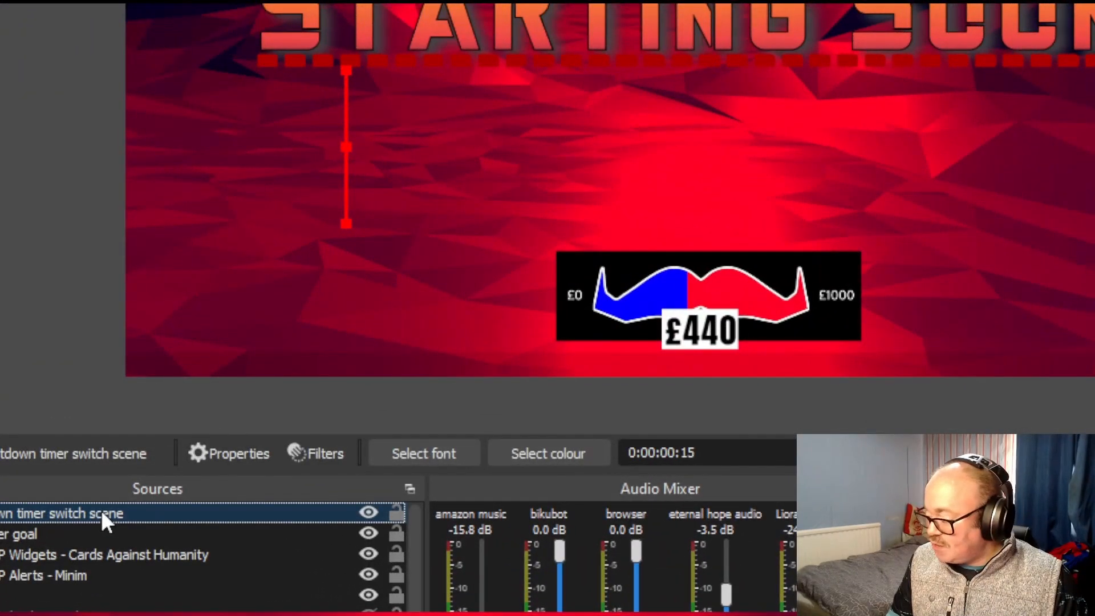
click(416, 452)
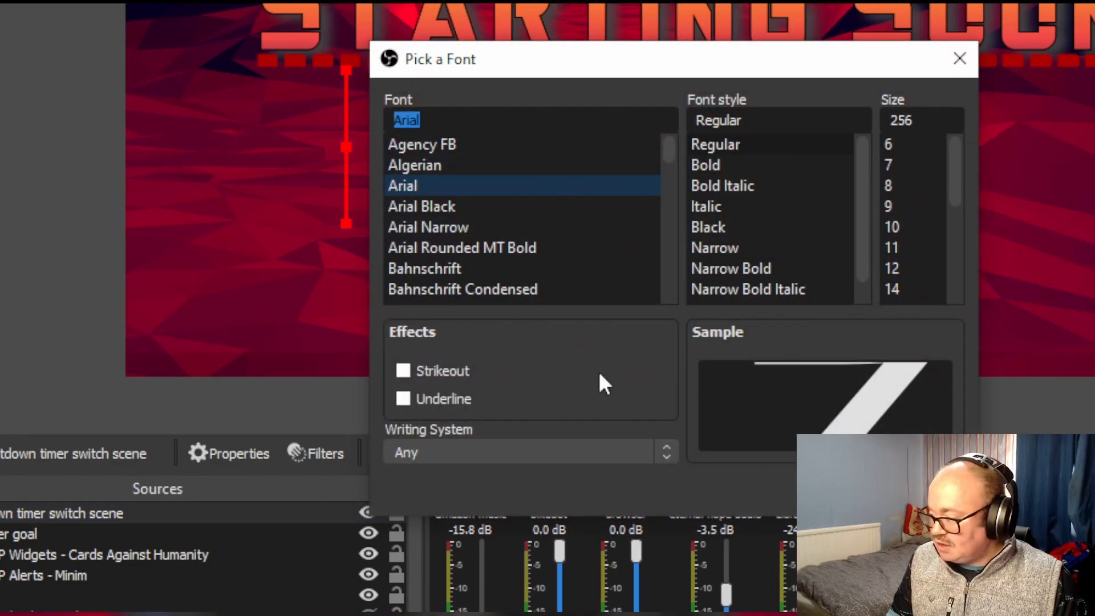
key(Escape)
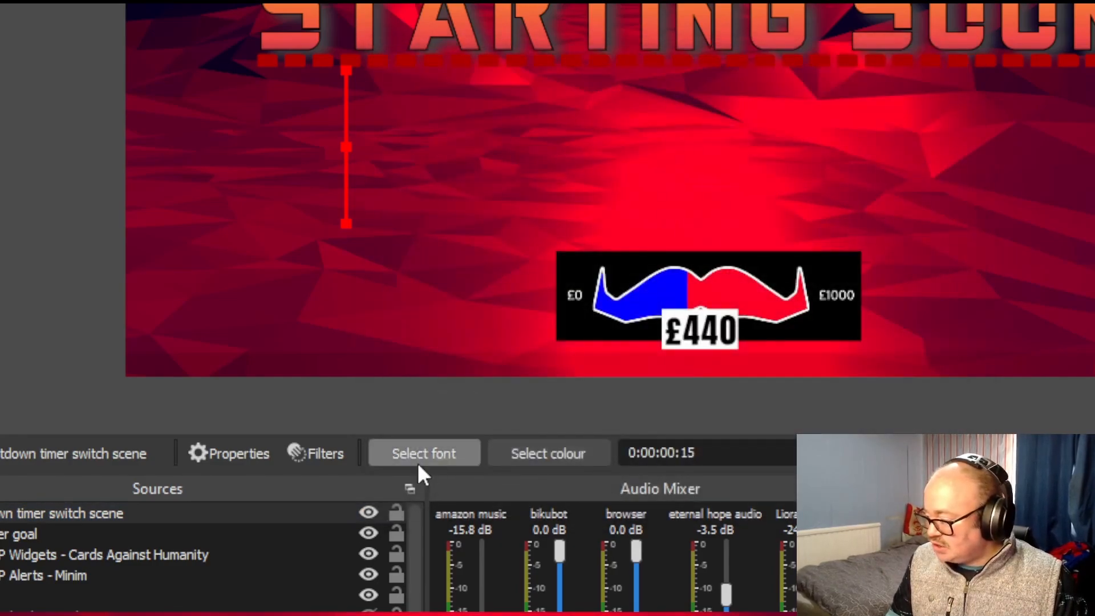
click(230, 454)
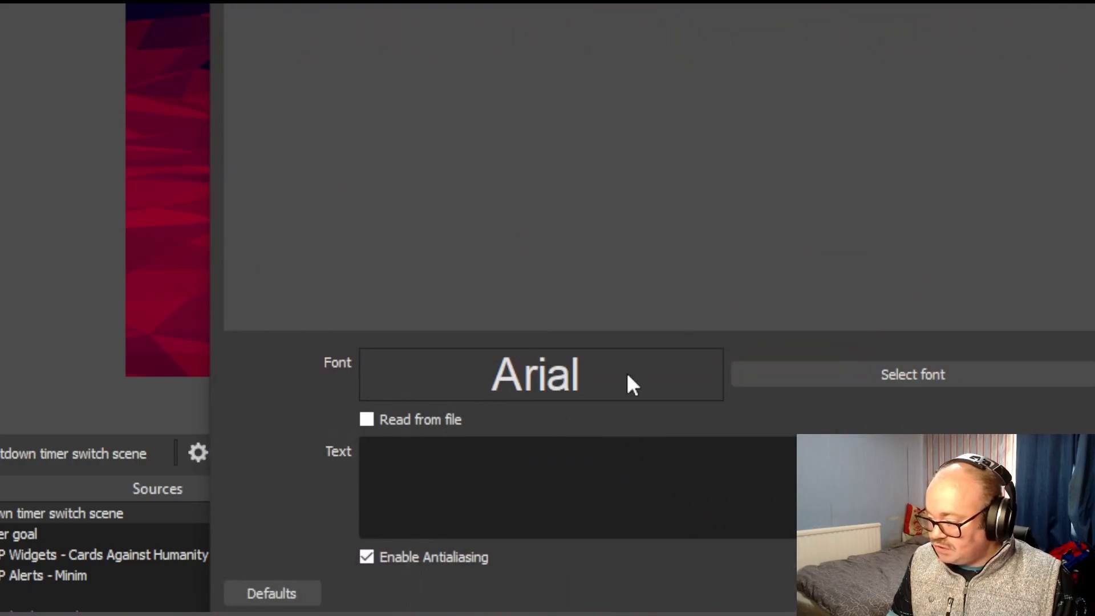
scroll(546, 479, down, 3)
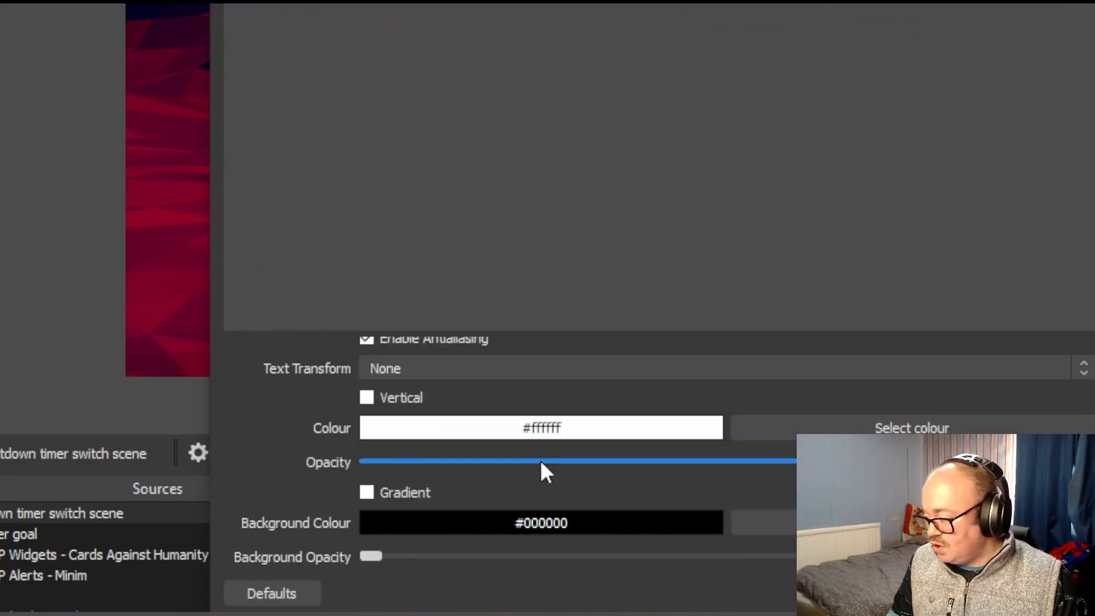
scroll(541, 457, down, 4)
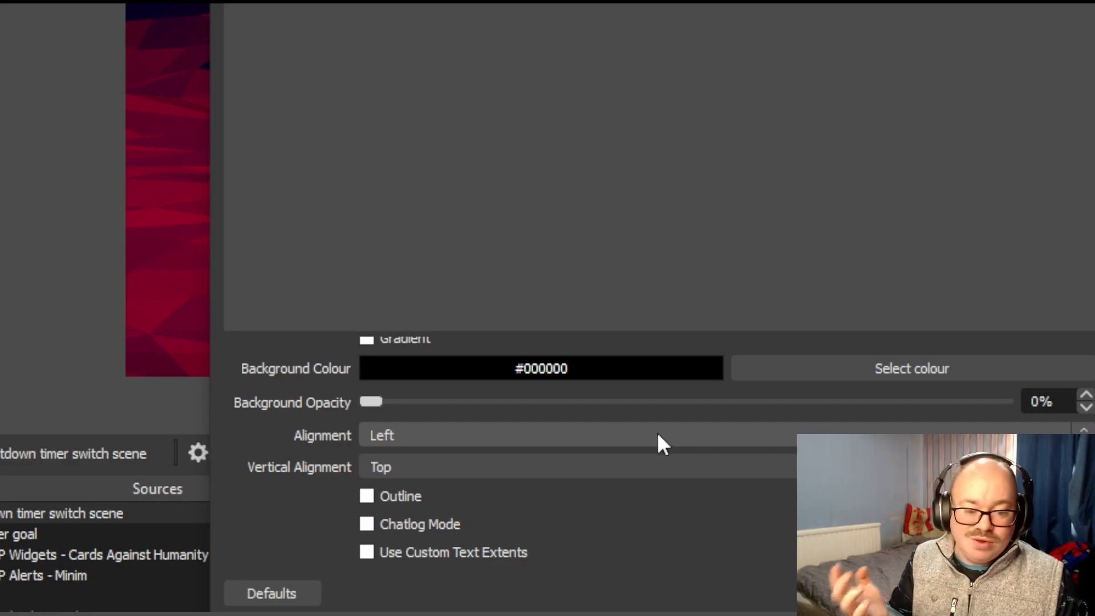
scroll(665, 431, up, 8)
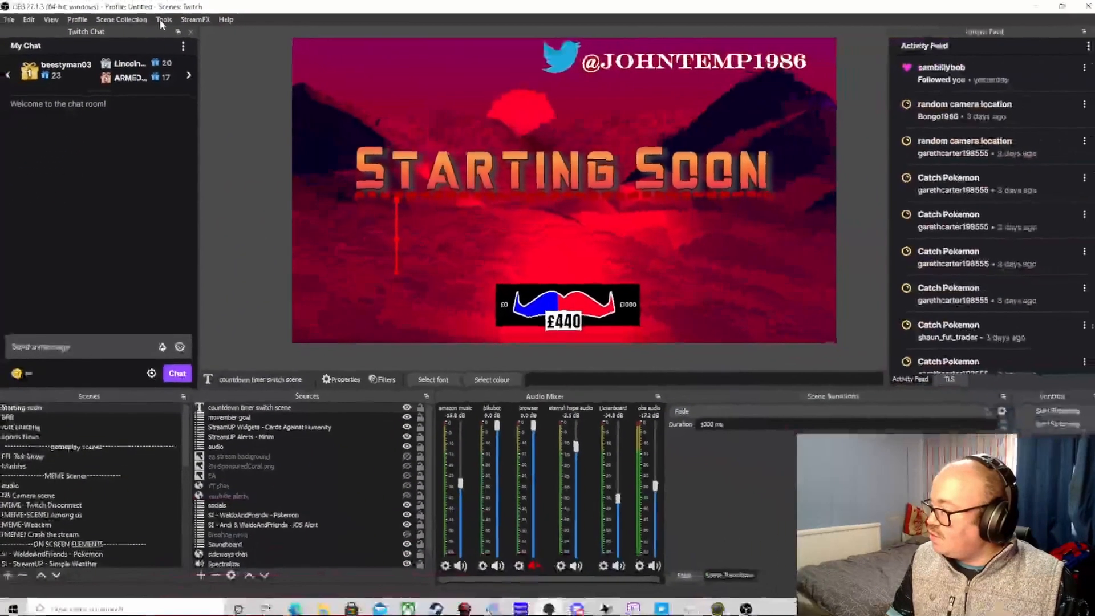
- Open the Scripts window, place it over the preview and remove CountdownDays.lua from the loaded scripts
click(191, 25)
mouse_move(215, 156)
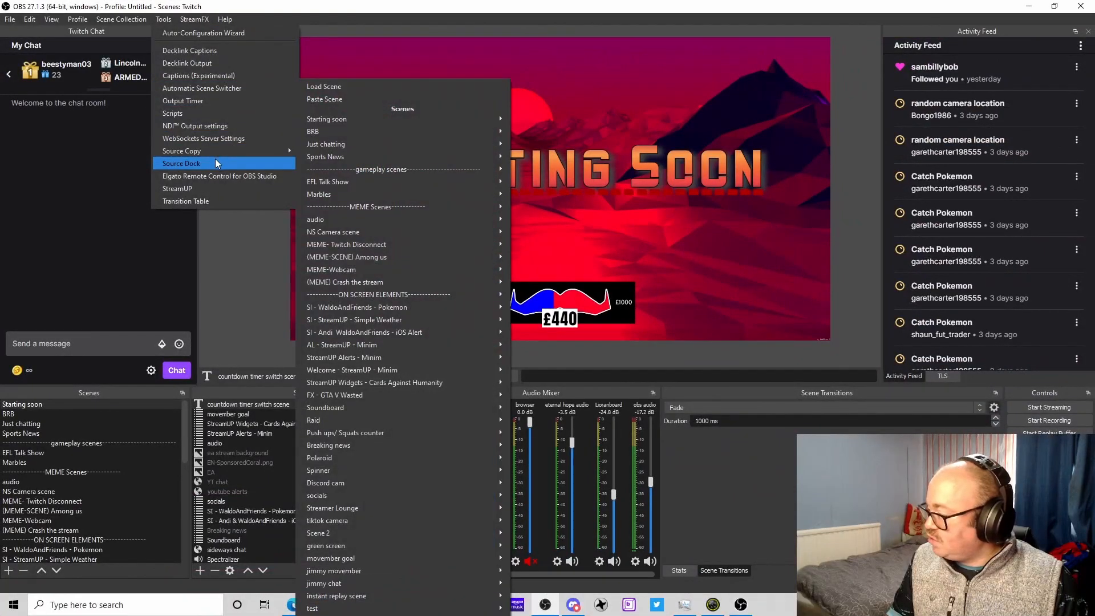
click(207, 113)
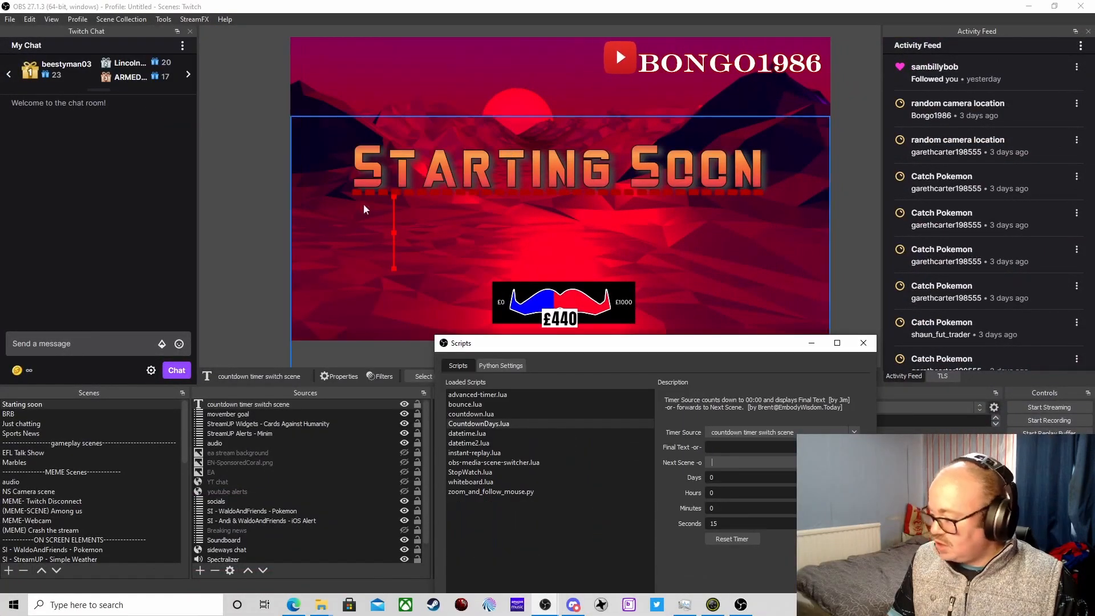
drag(573, 345, 548, 127)
click(481, 204)
click(443, 385)
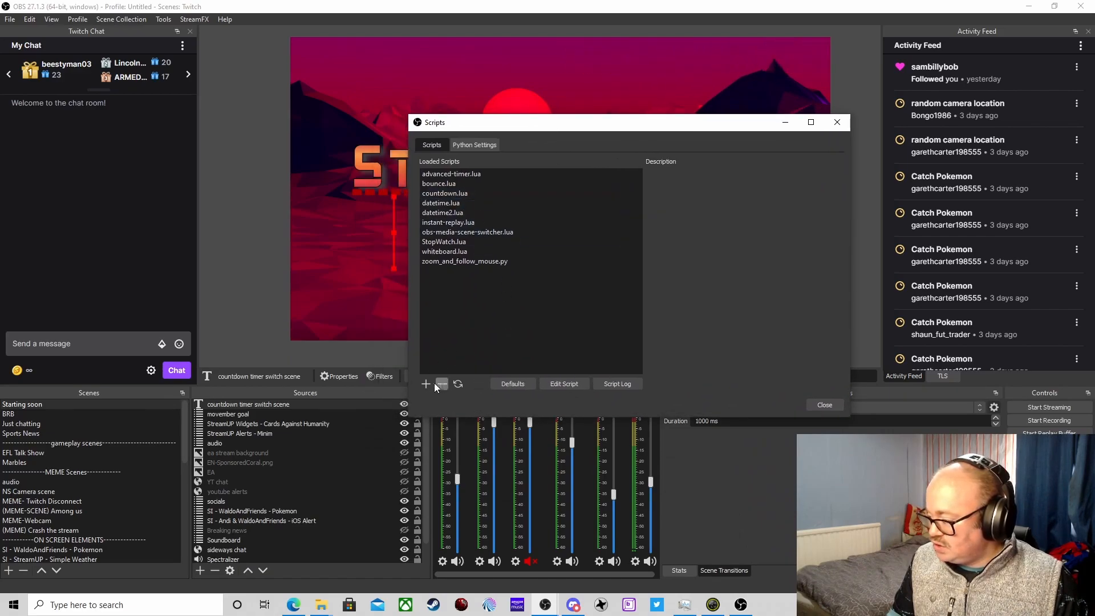
- Load CountdownDays.lua from the frontend-tools scripts folder into the loaded scripts
click(428, 383)
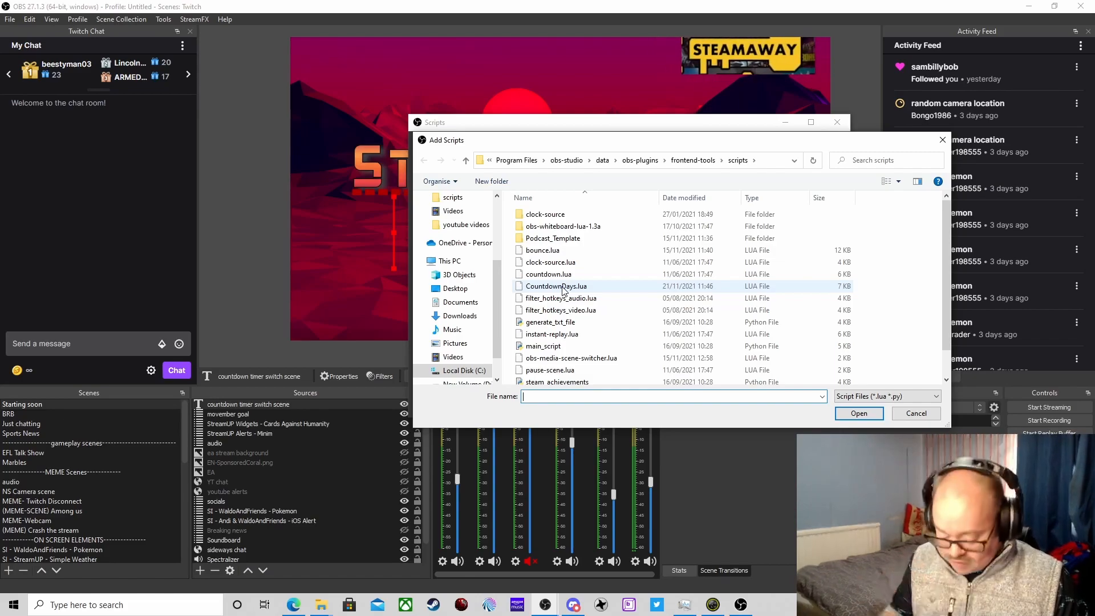
click(563, 288)
double_click(562, 286)
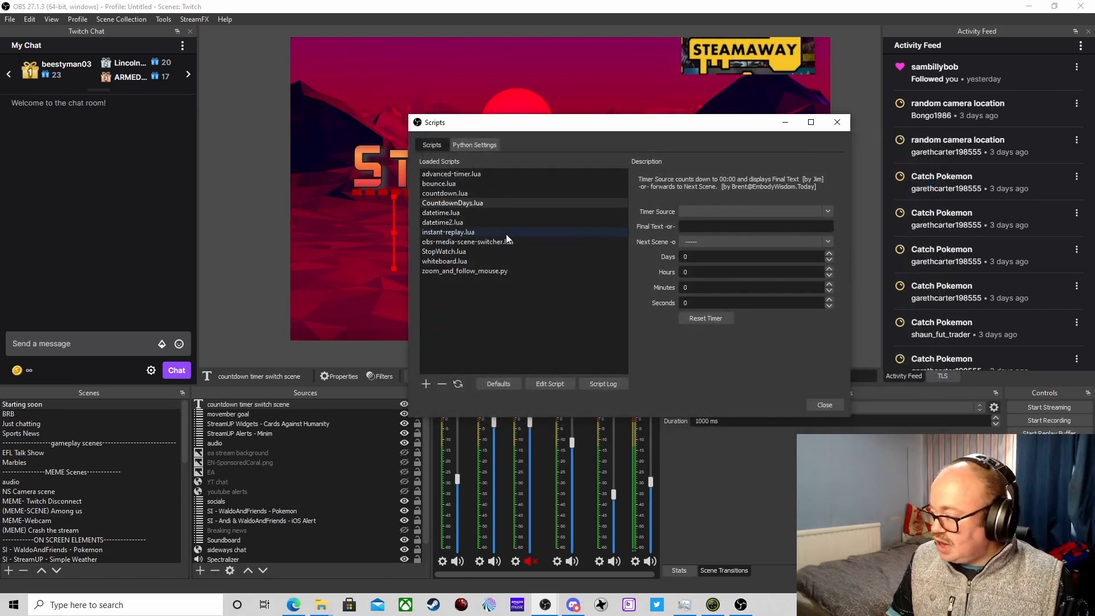
- Set the script's timer source to "countdown timer switch scene" and its final text to "lets go"
click(828, 211)
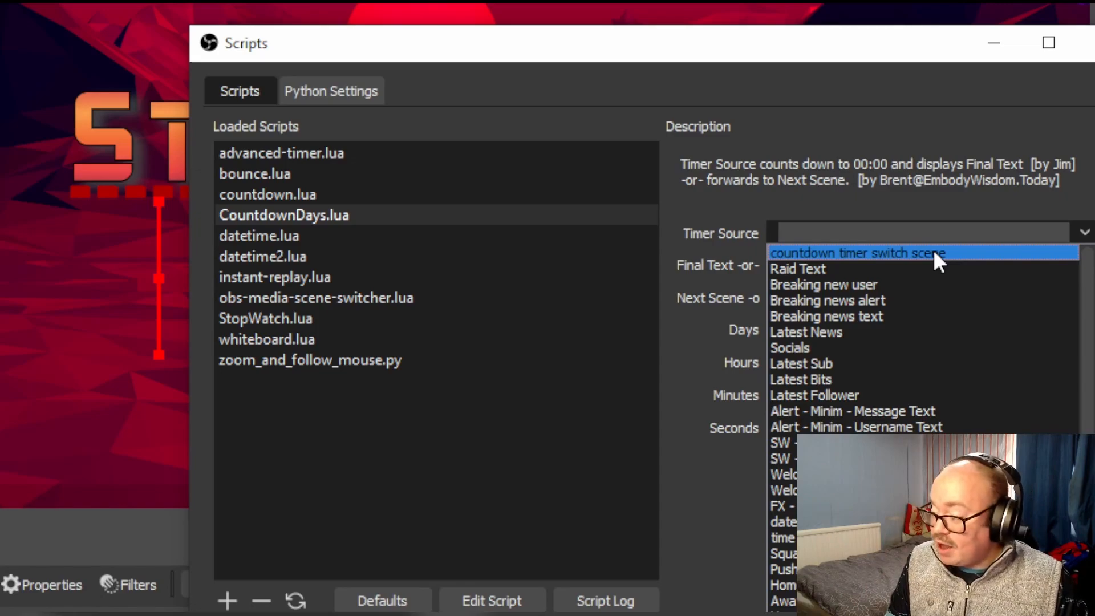
click(934, 253)
click(857, 275)
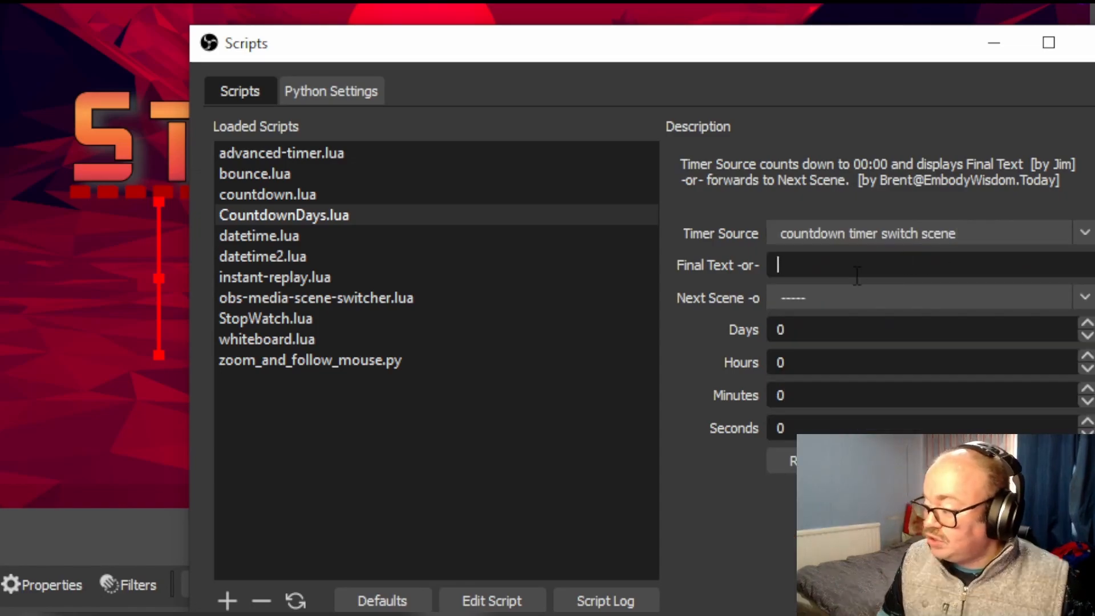
text(let )
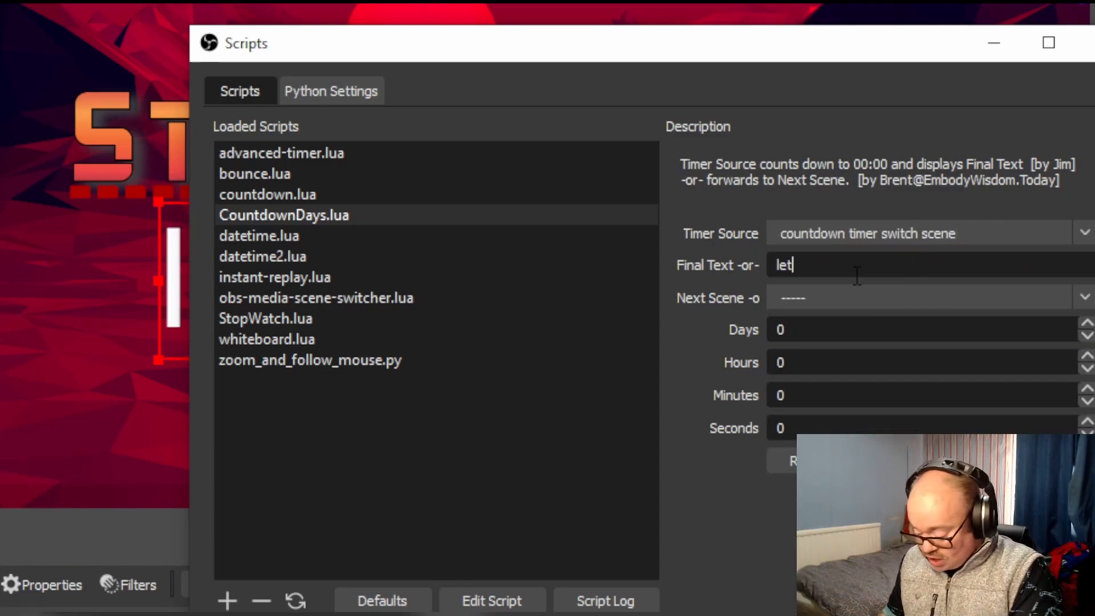
text( go)
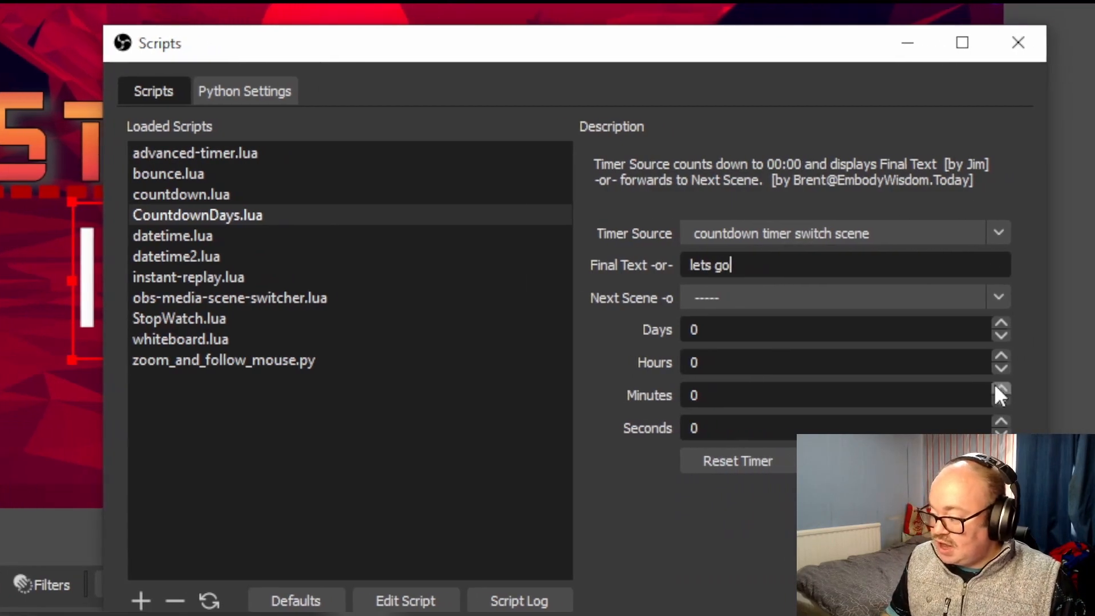
- Set the countdown duration to 10 seconds and move the Scripts window clear of the timer in the preview
click(998, 422)
click(998, 422)
click(987, 423)
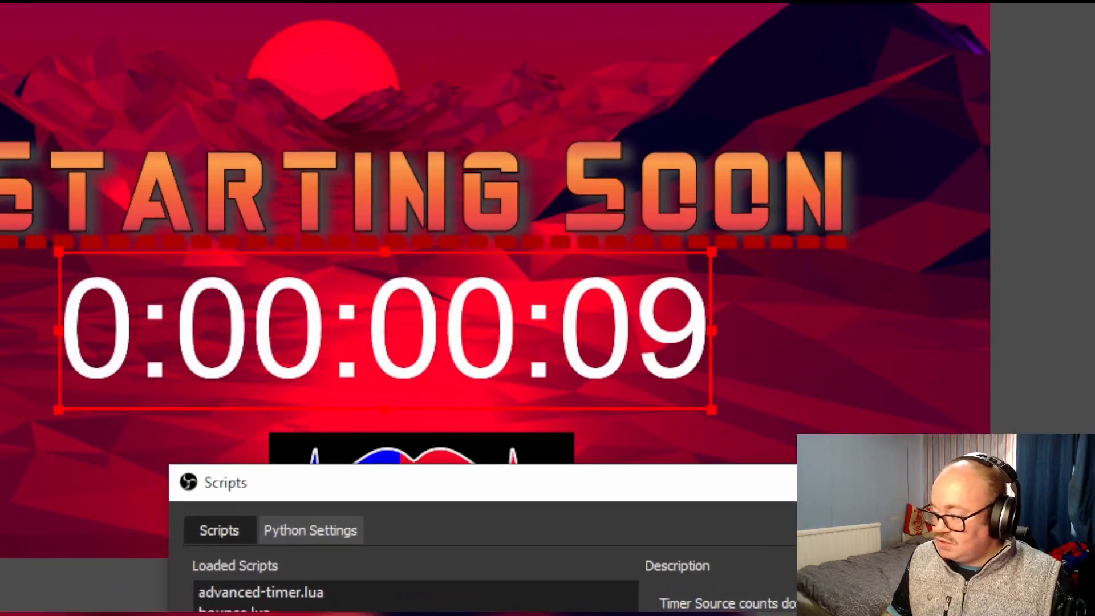
drag(811, 496, 645, 496)
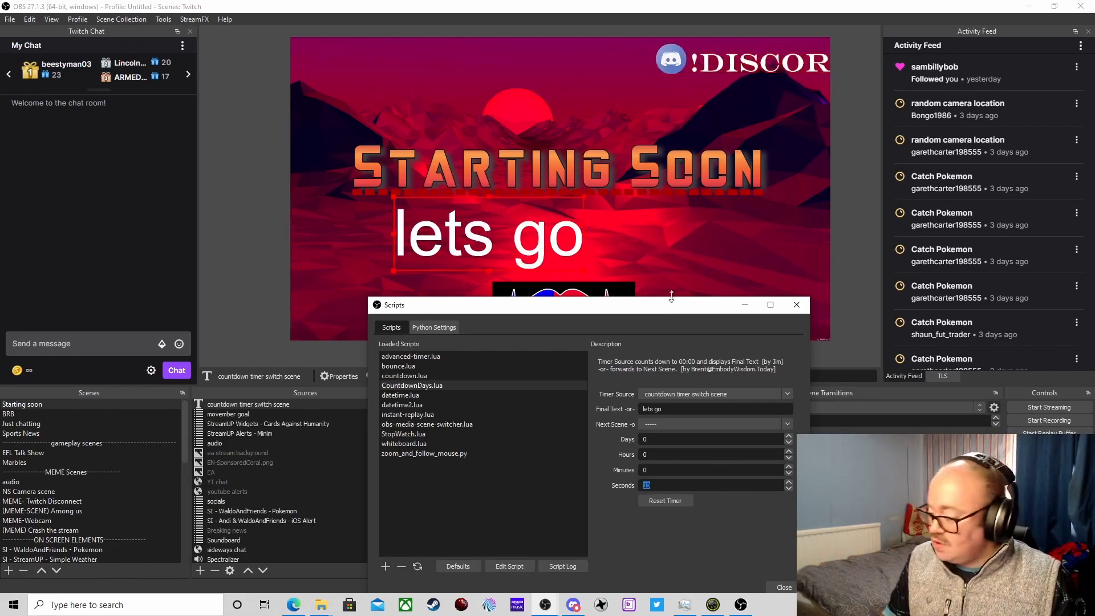
- Clear the final text of the CountdownDays script
drag(678, 409, 608, 409)
key(BackSpace)
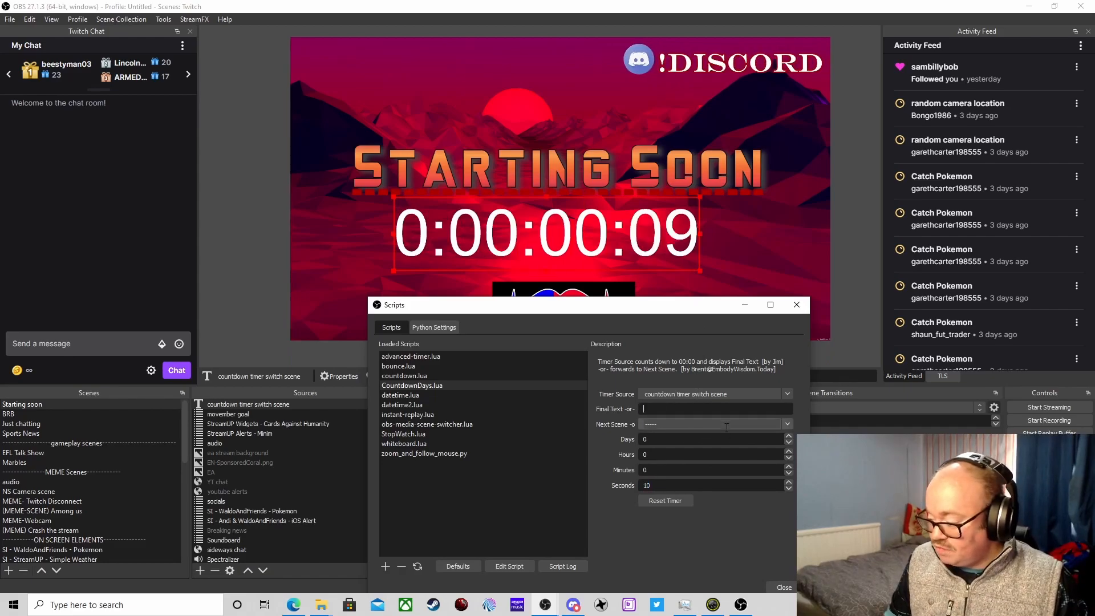
- Set the CountdownDays script's next scene to "Just chatting"
click(784, 425)
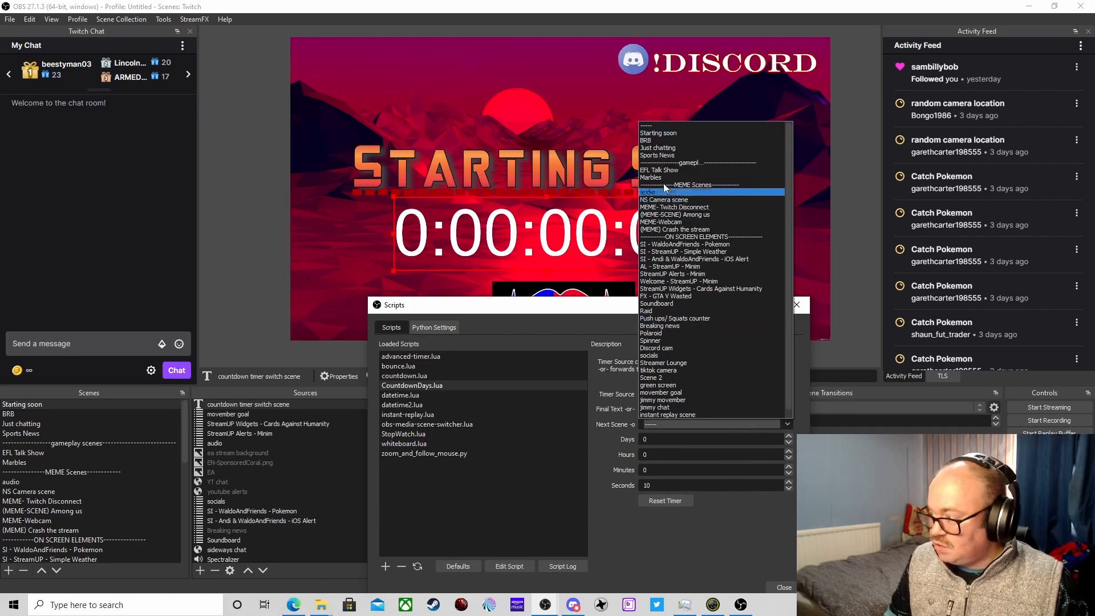
click(665, 148)
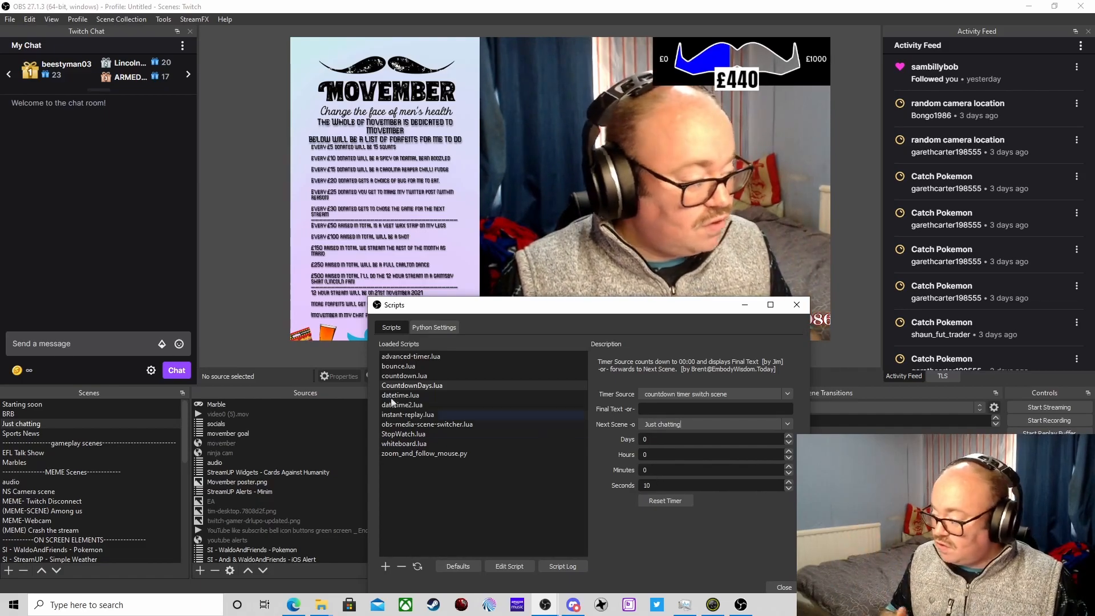
- Restart the countdown in the Starting soon scene by hiding and reshowing its text source, and crop off the days and hours digits
click(46, 406)
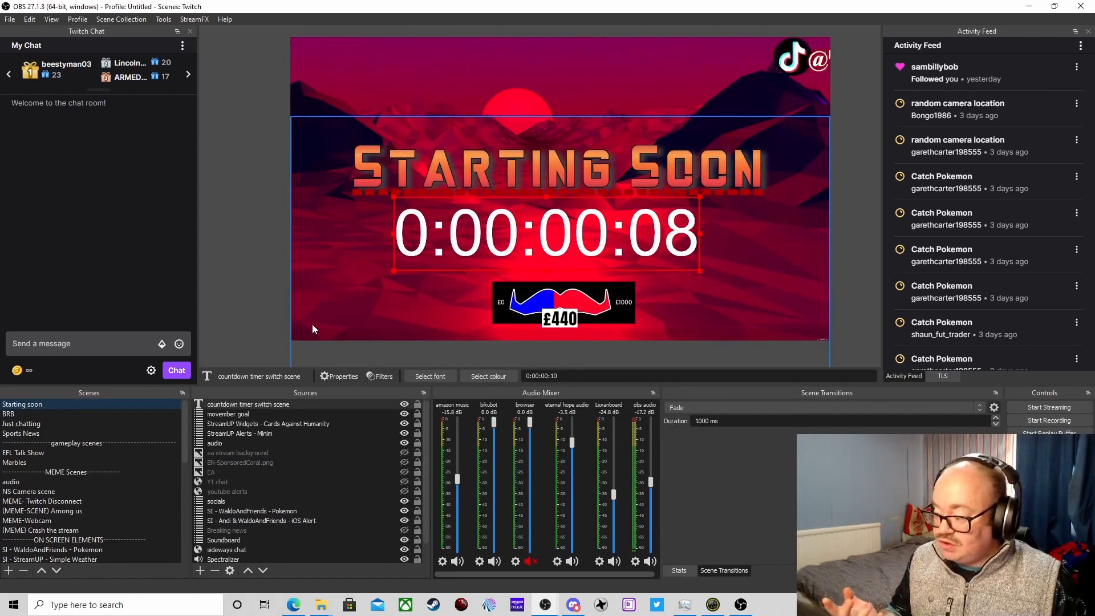
click(404, 405)
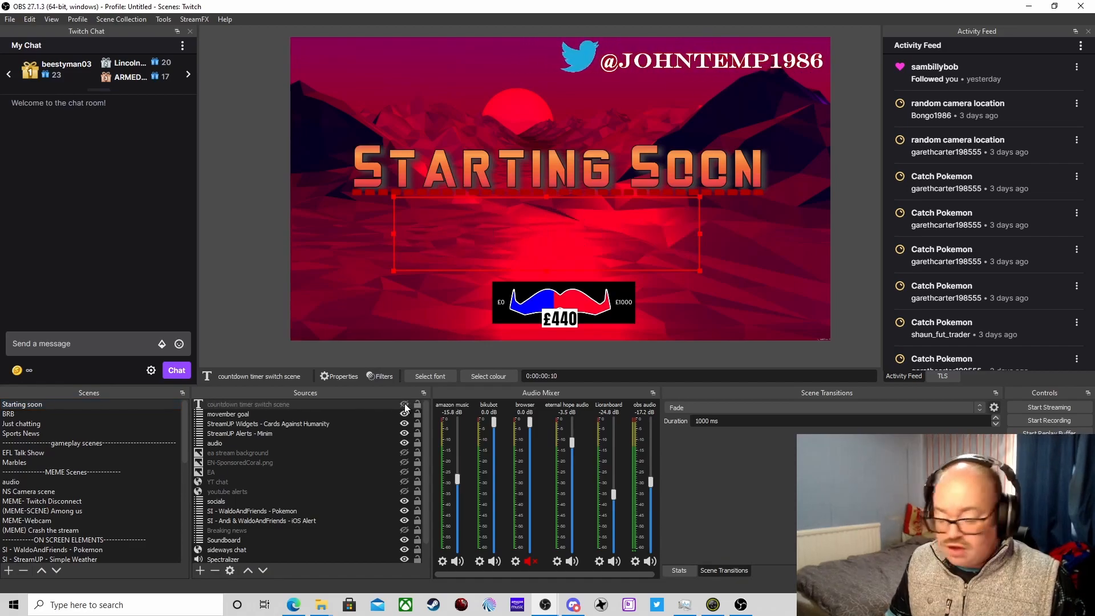
click(405, 405)
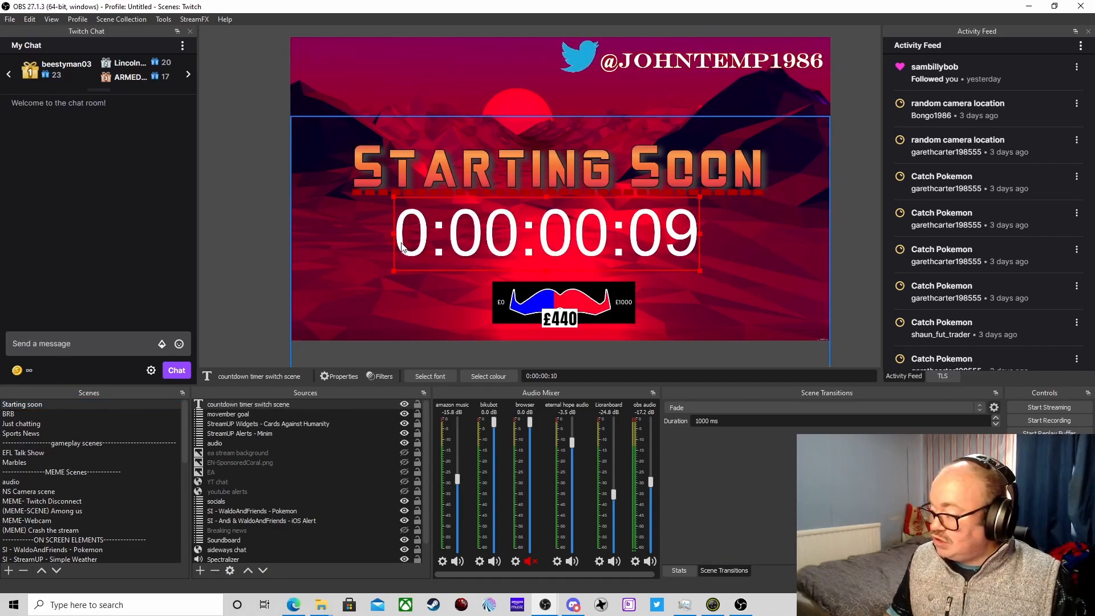
drag(394, 235, 527, 237)
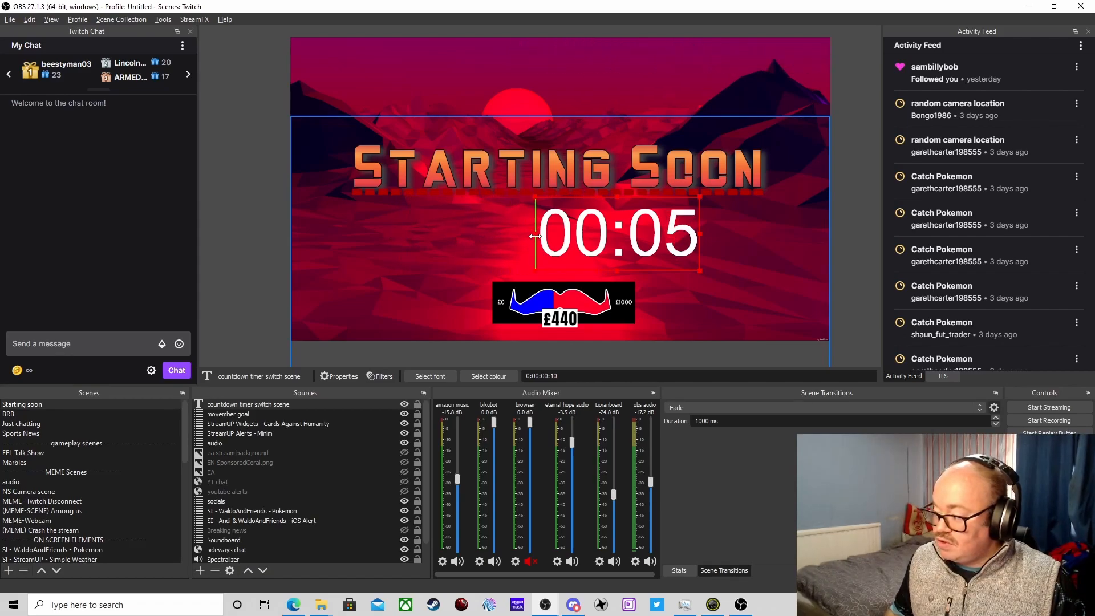